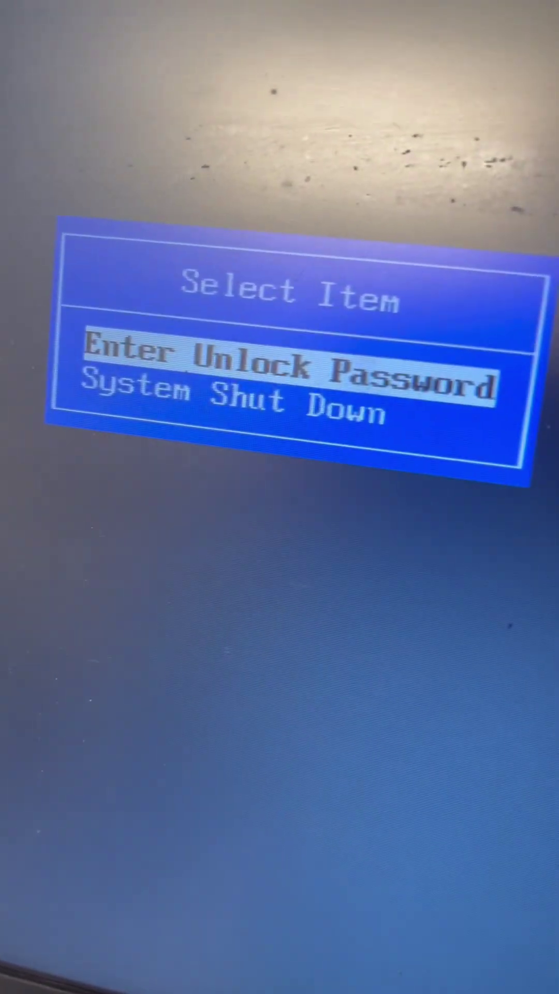
pyautogui.press('Return')
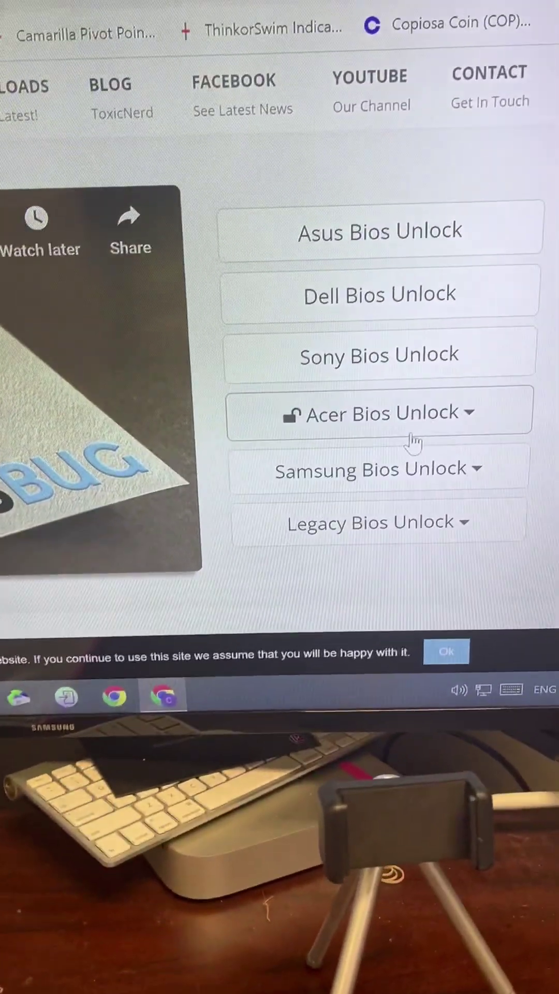
# Step: Reveal the Acer Bios Unlock choices: Acer 8-digit and Acer 10-digit
pyautogui.click(388, 454)
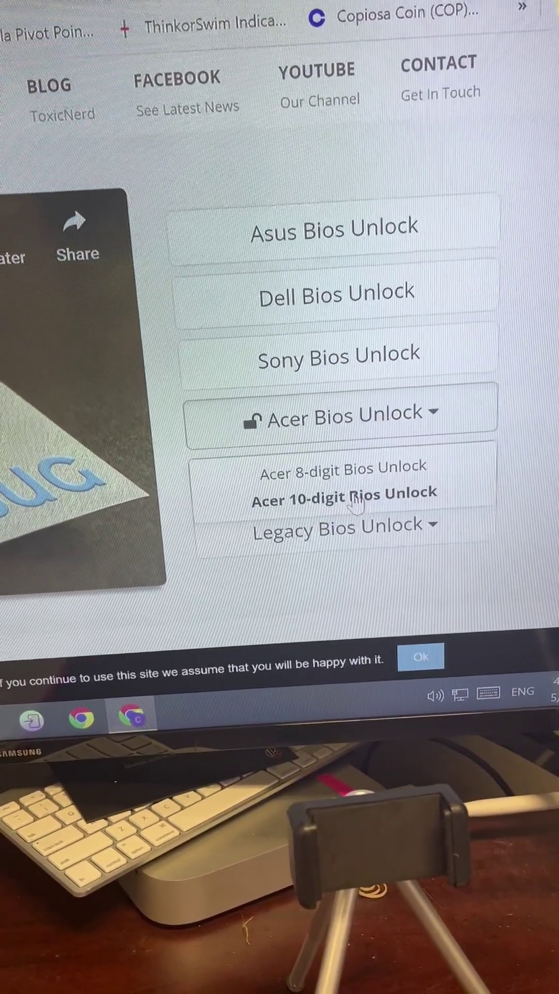
pyautogui.scroll(-5, 140, 475)
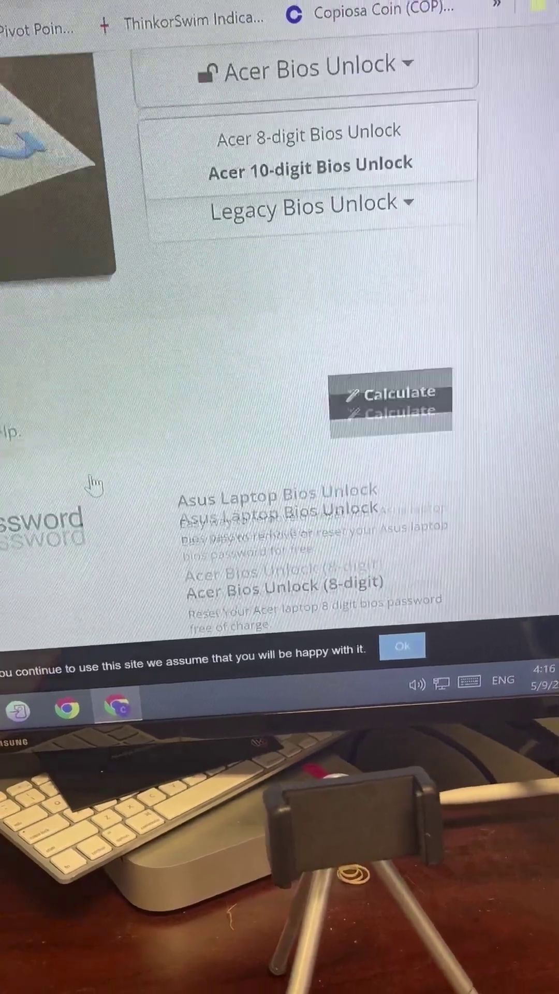